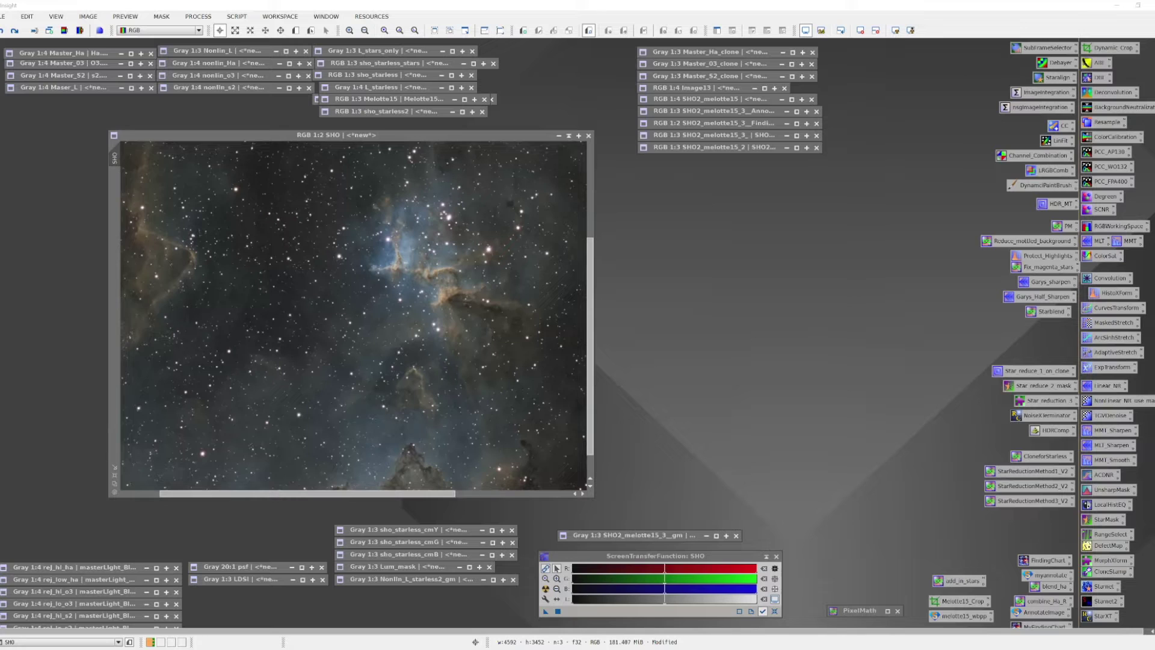
Open ColorSaturation, reset its curve to flat, and turn on a Real-Time Preview of the SHO image.
double_click(1106, 258)
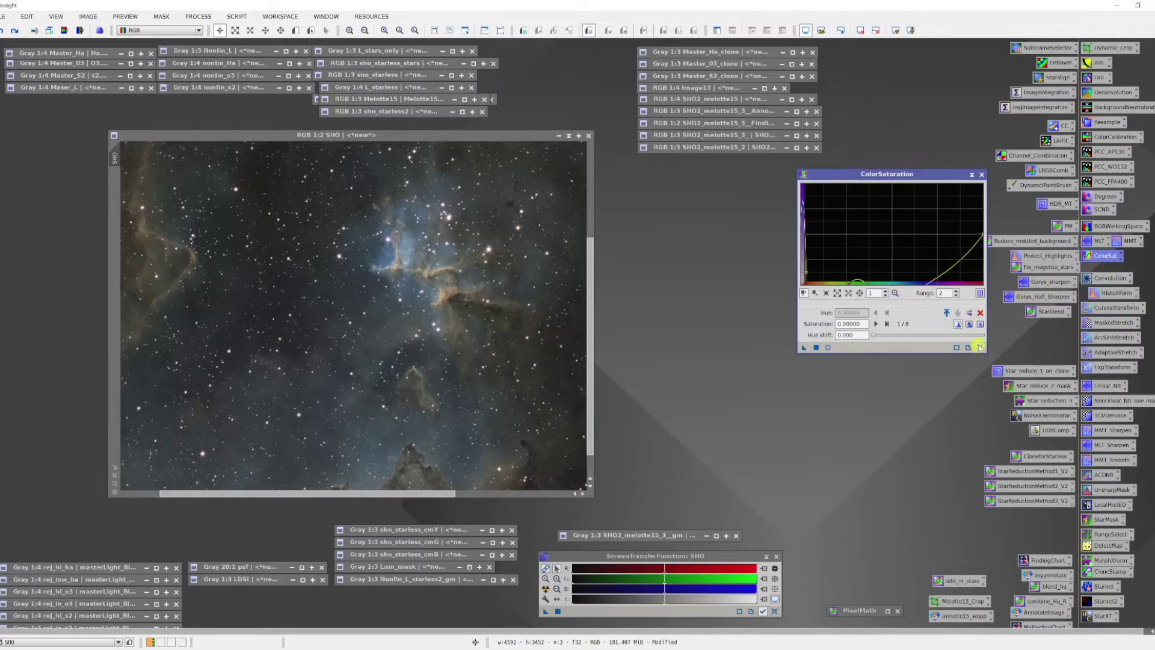
left_click(981, 347)
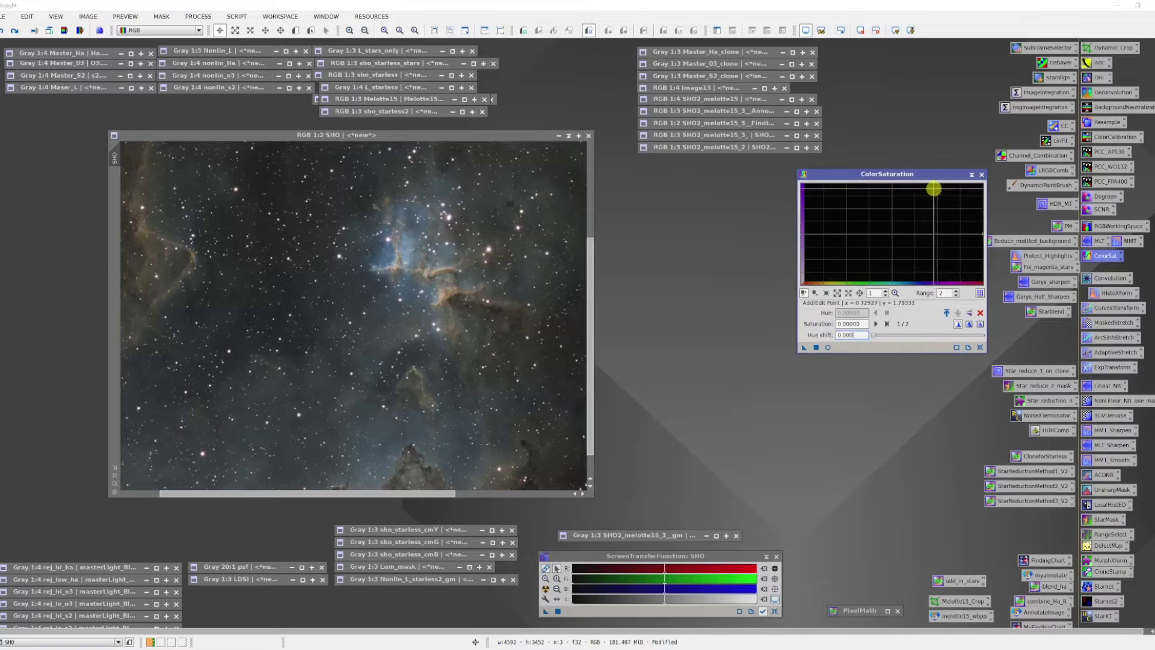
left_click_drag(933, 180, 801, 220)
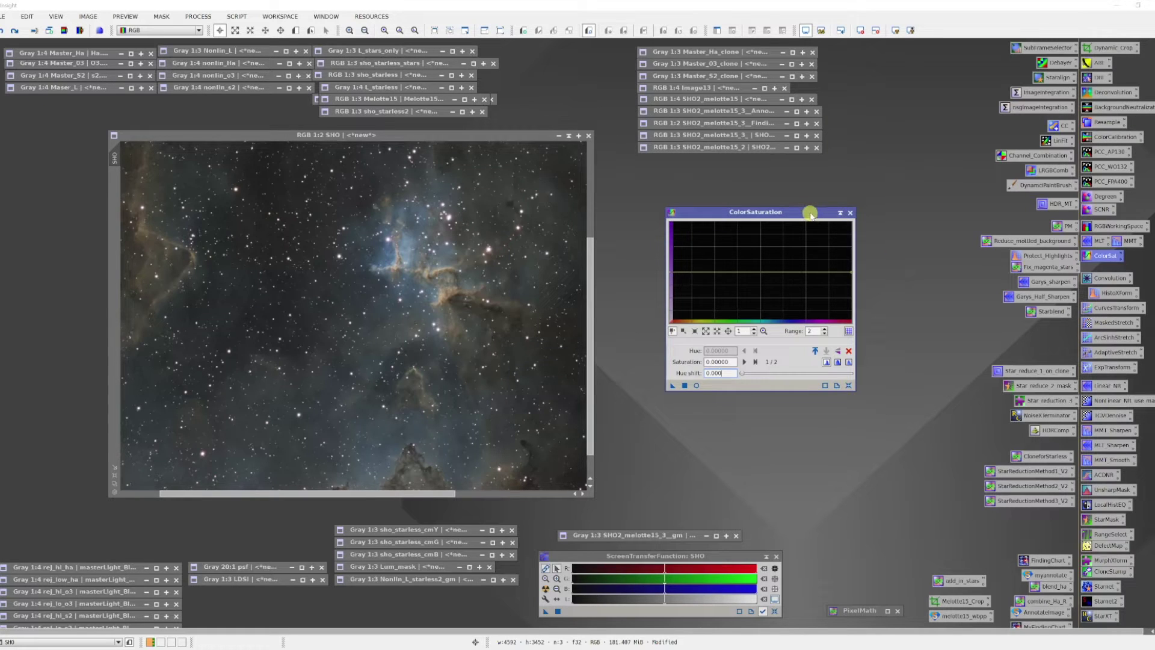
left_click_drag(807, 214, 897, 191)
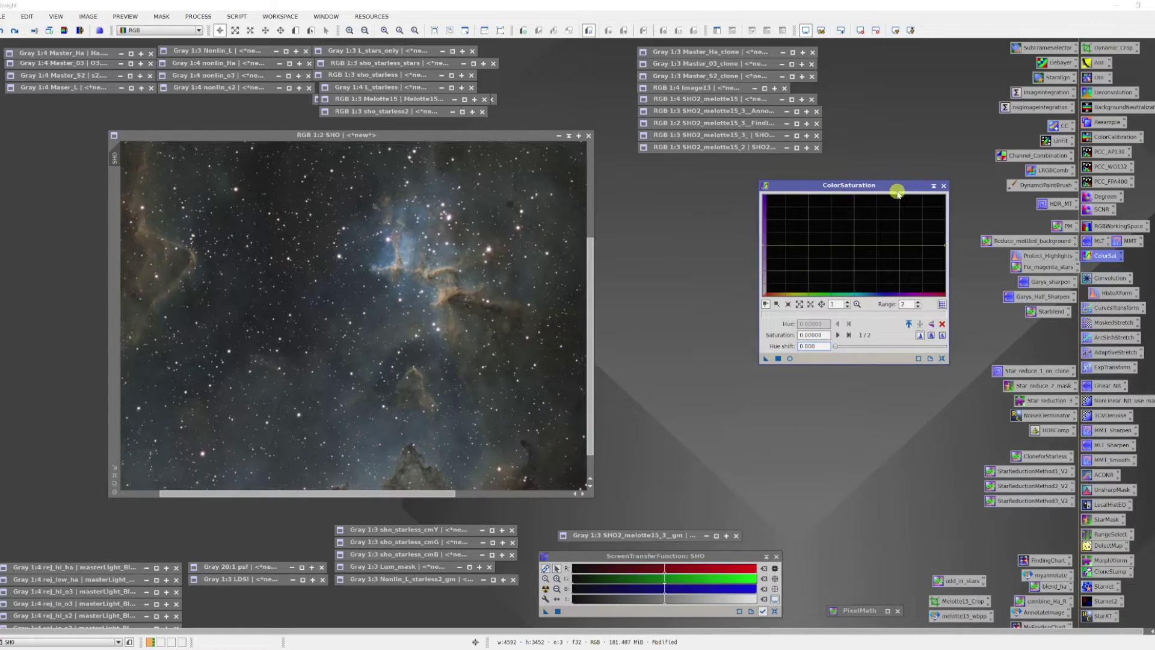
left_click(790, 359)
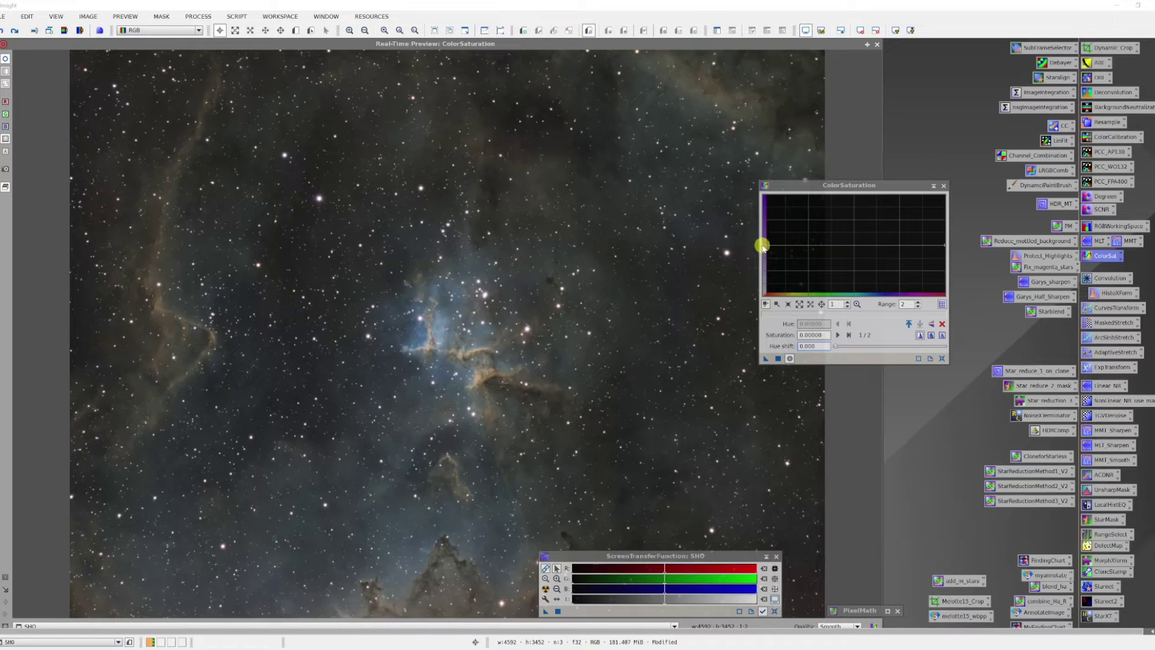
Drag the curve into a five-point wave, raising saturation to 0.918 near hue 0.626.
left_click_drag(763, 245, 767, 222)
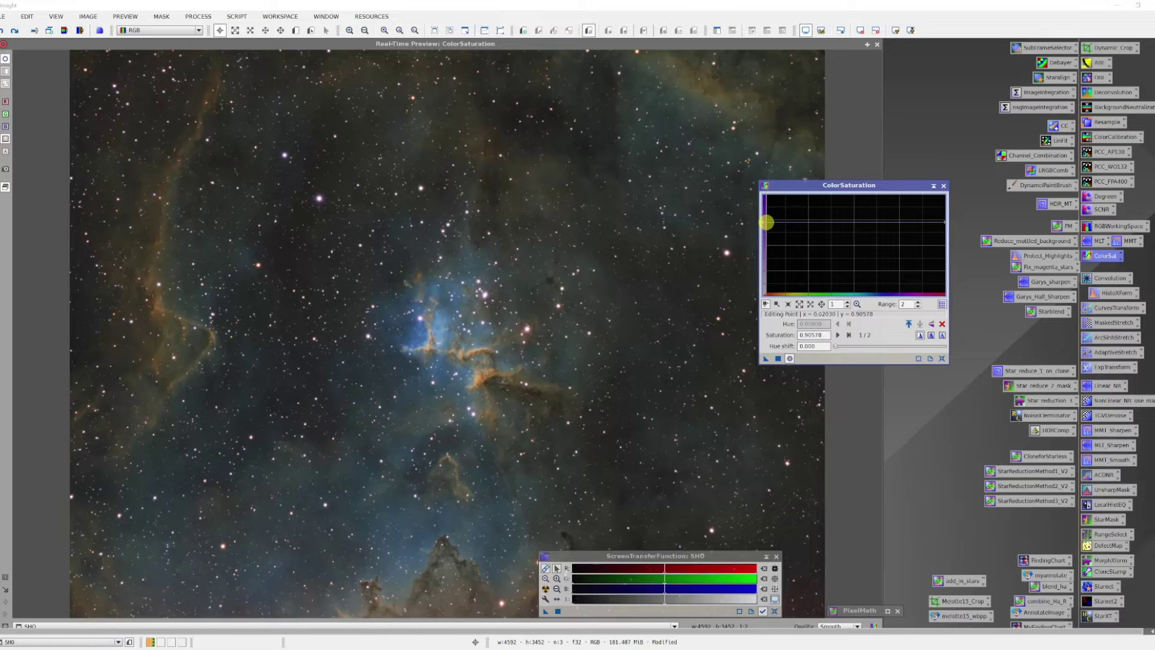
left_click_drag(766, 222, 766, 245)
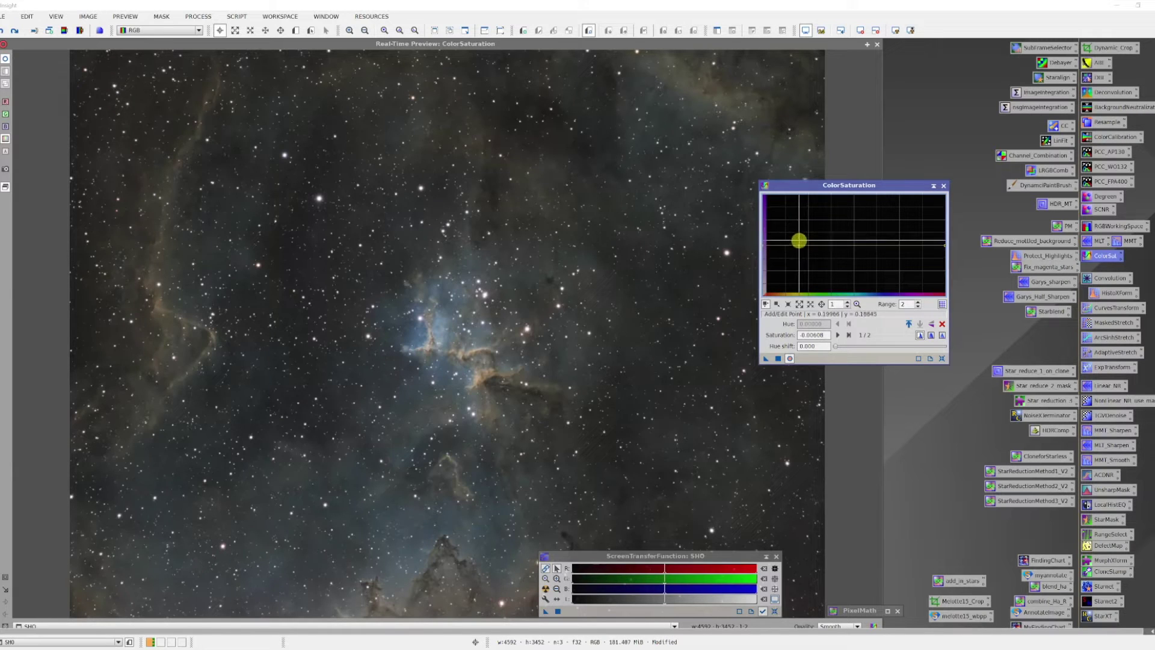
left_click_drag(796, 244, 840, 246)
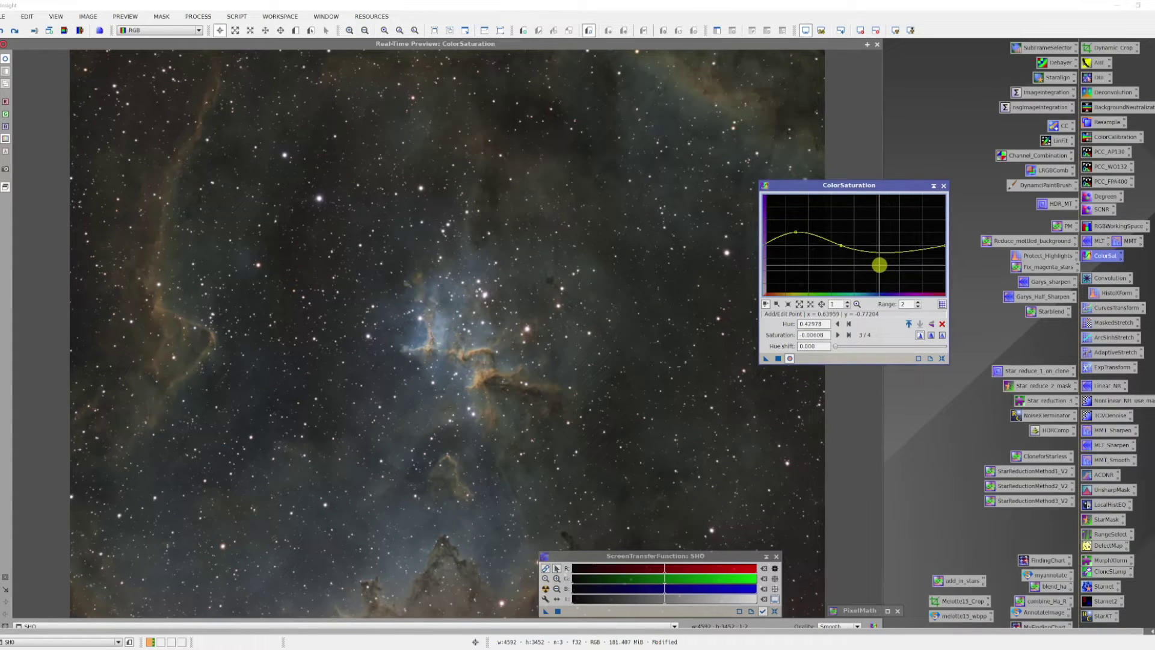
left_click_drag(874, 251, 877, 222)
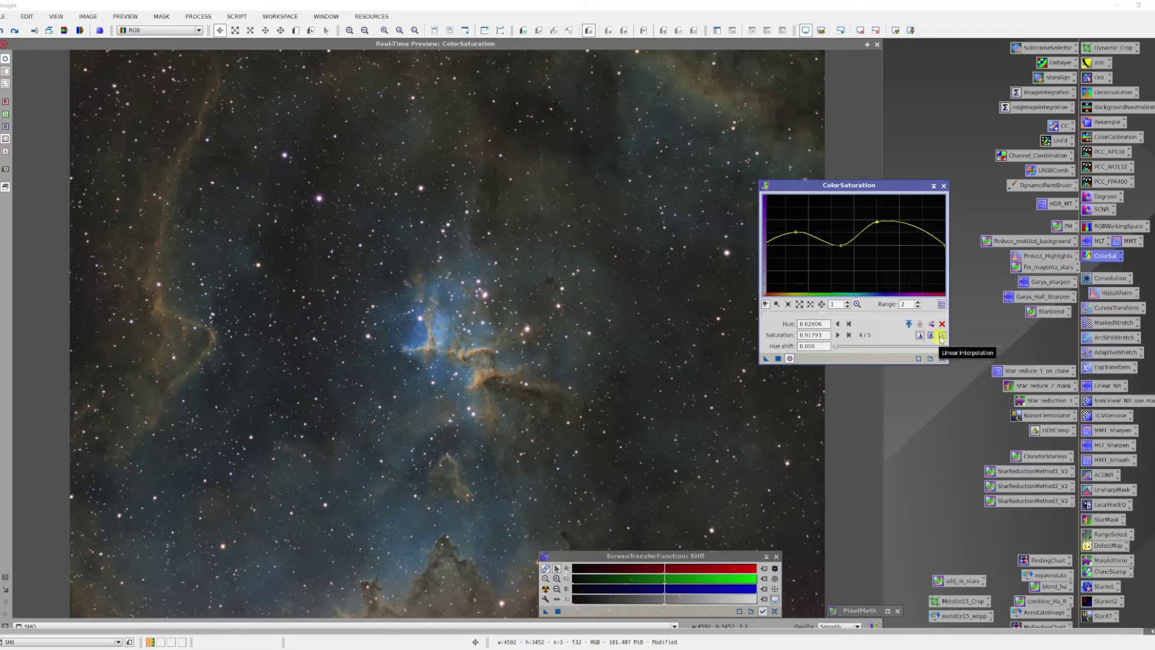
Switch the curve to linear interpolation and add orange-hue points, one at hue 0.134, saturation 0.103.
left_click(942, 335)
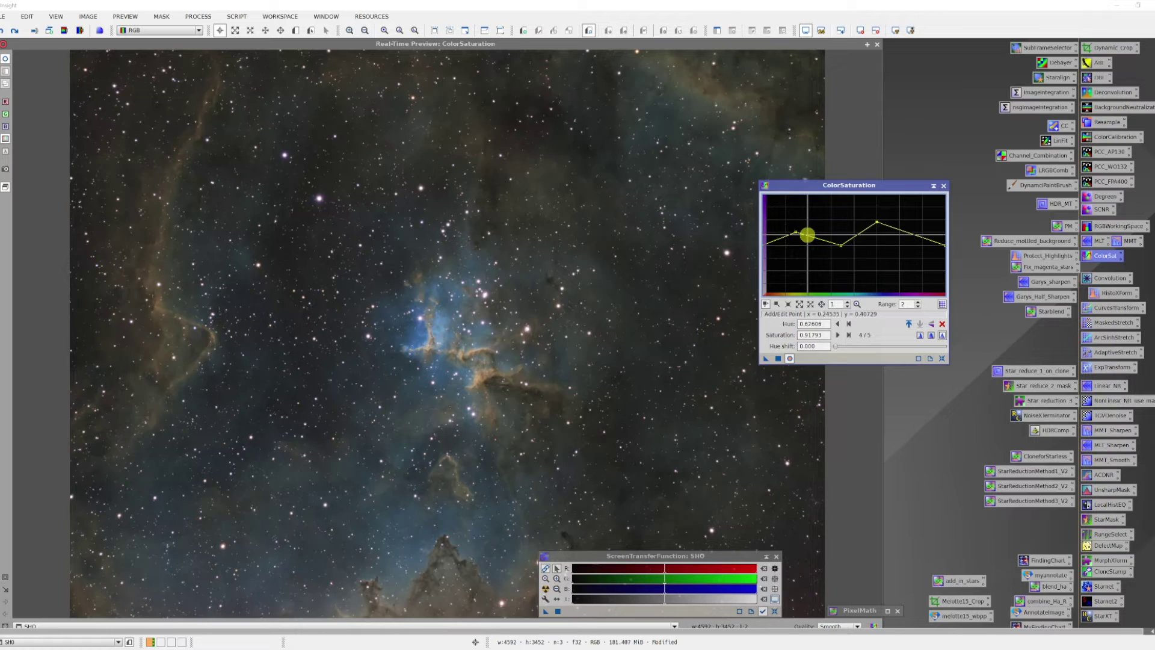
left_click(809, 235)
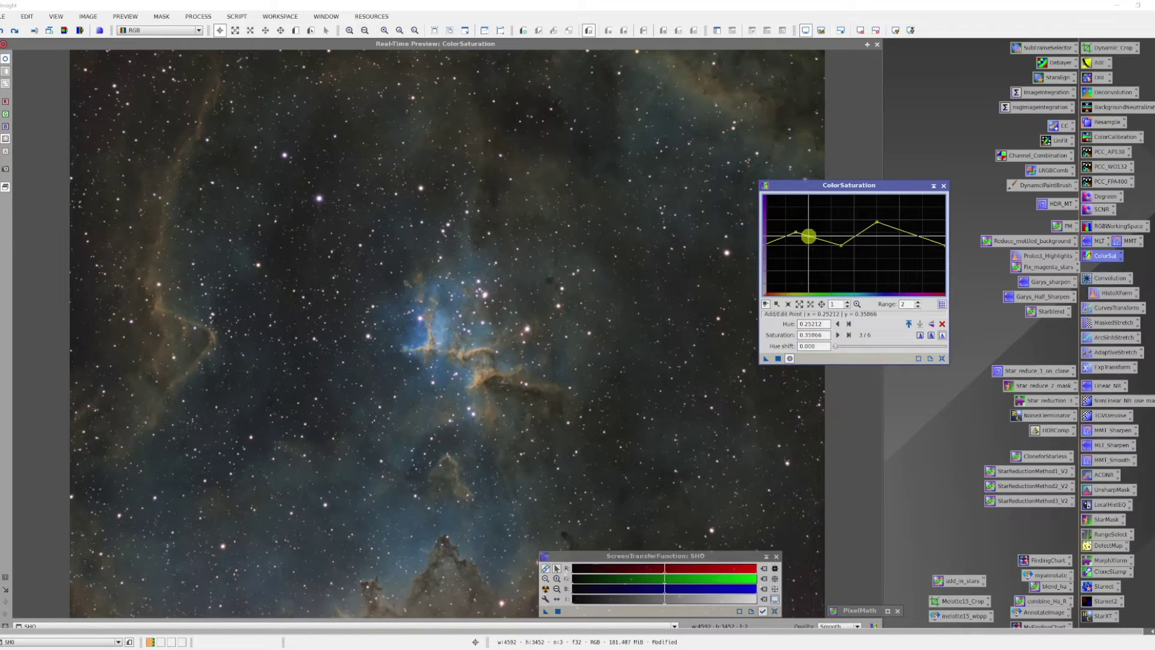
left_click(786, 237)
mouse_move(809, 236)
left_mouse_down()
mouse_move(806, 223)
mouse_move(788, 224)
mouse_move(788, 243)
left_mouse_up()
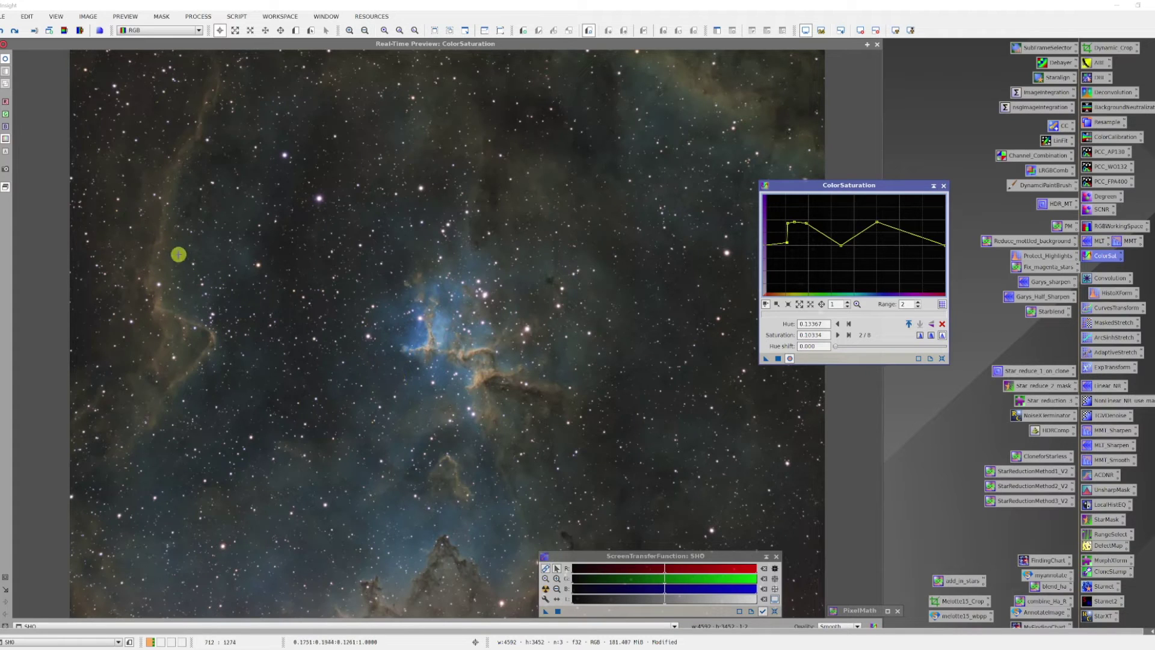
Sample a nebula pixel's hue, then raise curve points across the orange hues up to about 0.237.
left_click(148, 248)
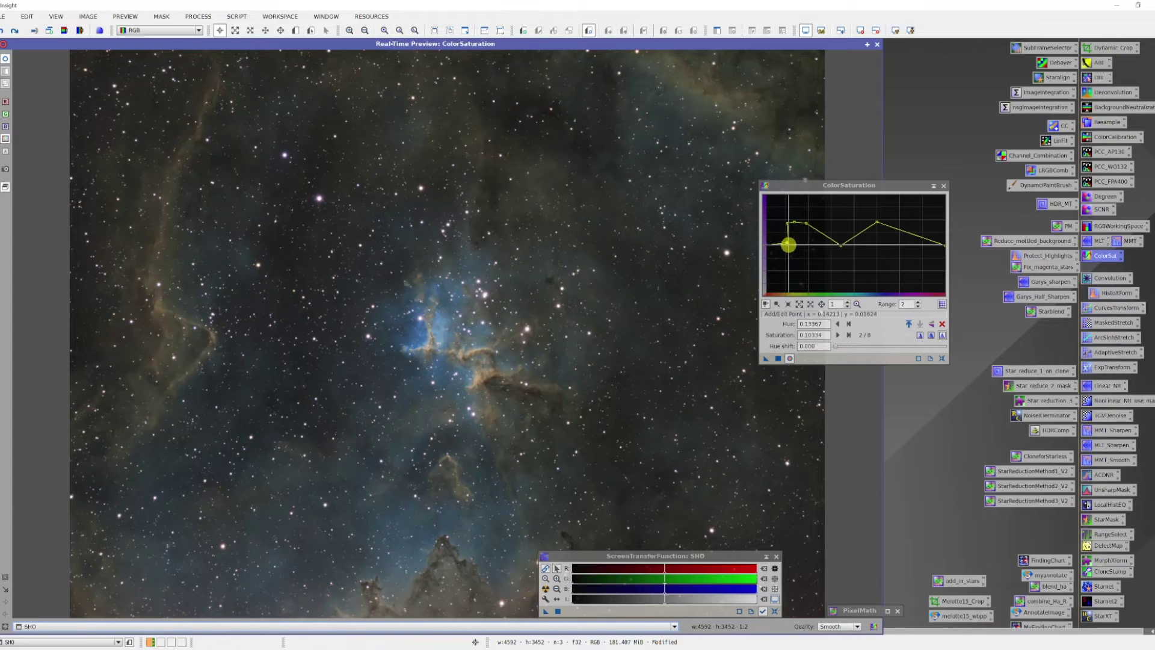
left_click_drag(788, 245, 779, 243)
left_click(779, 222)
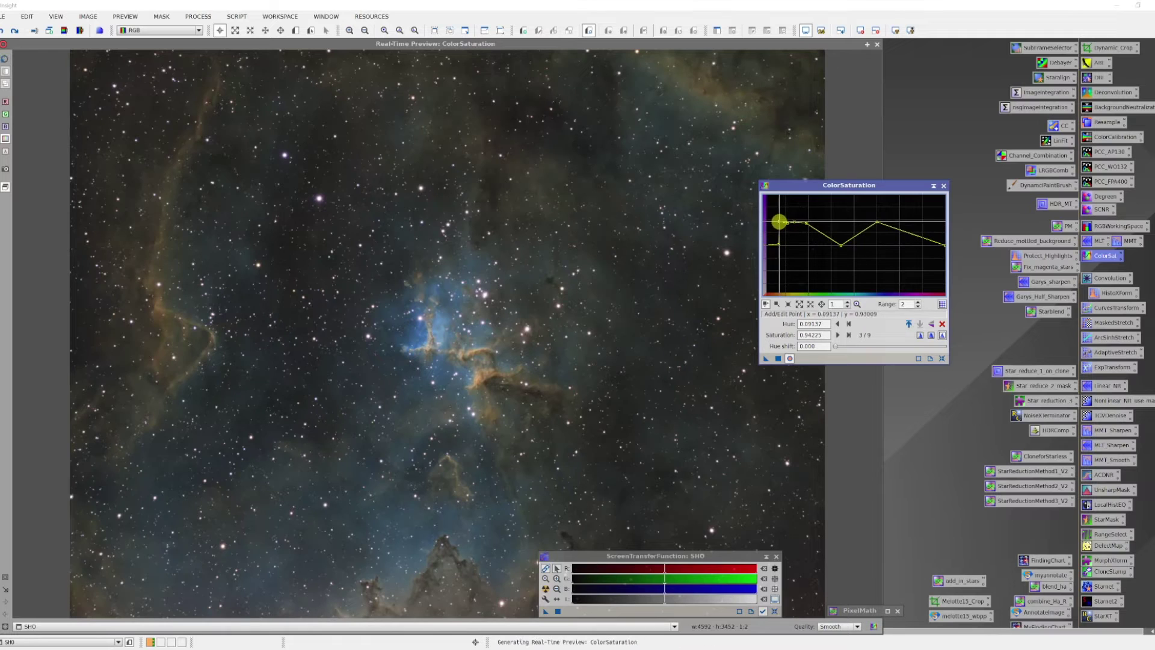
left_click_drag(788, 222, 789, 217)
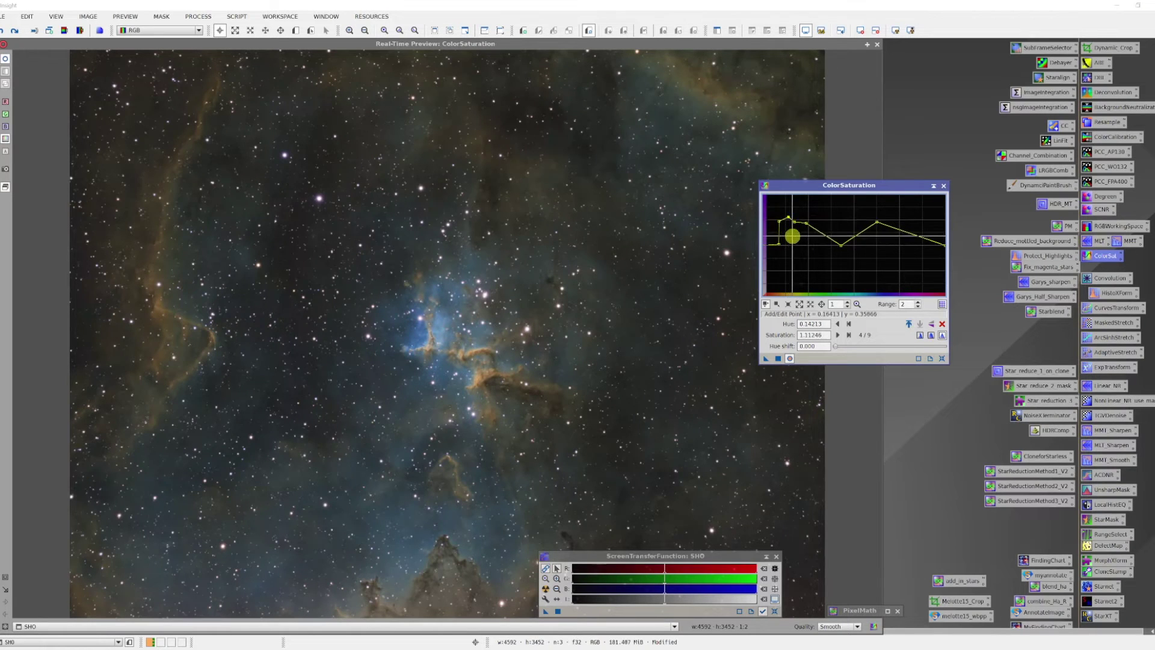
left_click(795, 223)
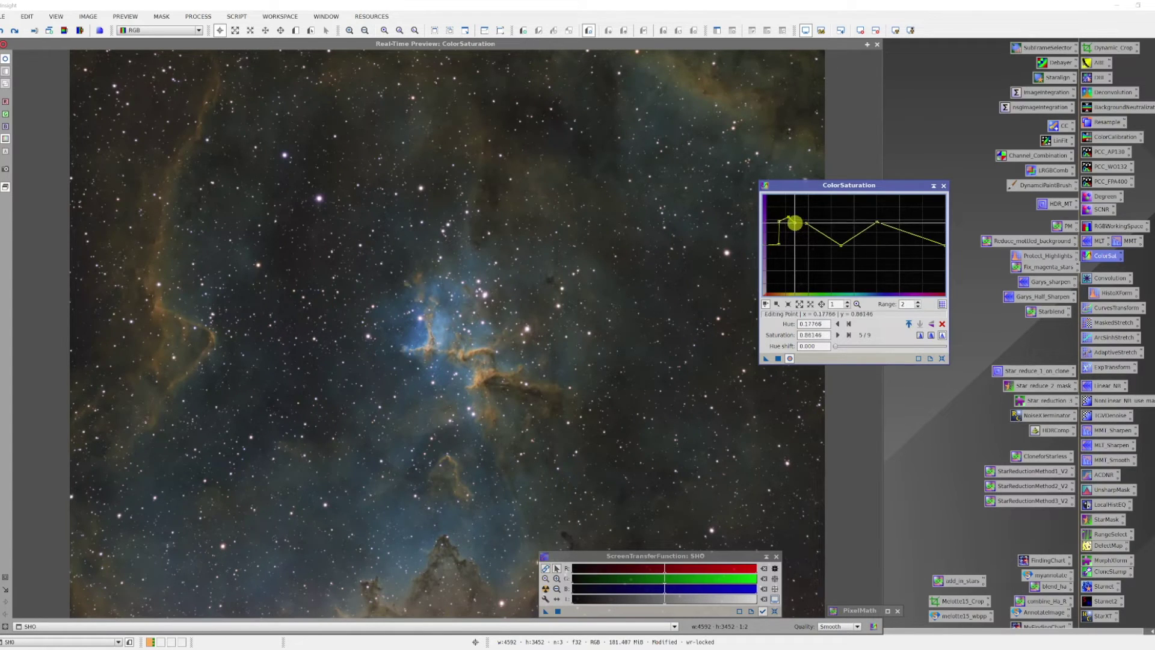
left_click_drag(795, 223, 796, 218)
left_click(805, 216)
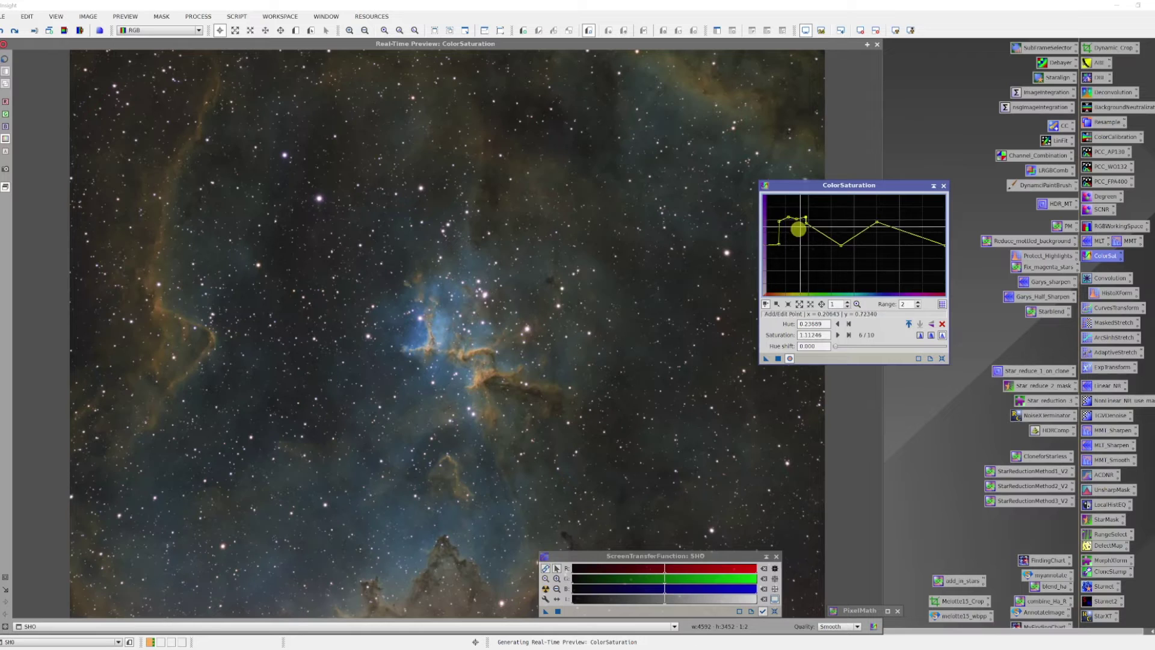
Add a raised plateau over the blue hues near 0.52–0.66, dropping to 0.116 at hue 0.70.
left_click(424, 403)
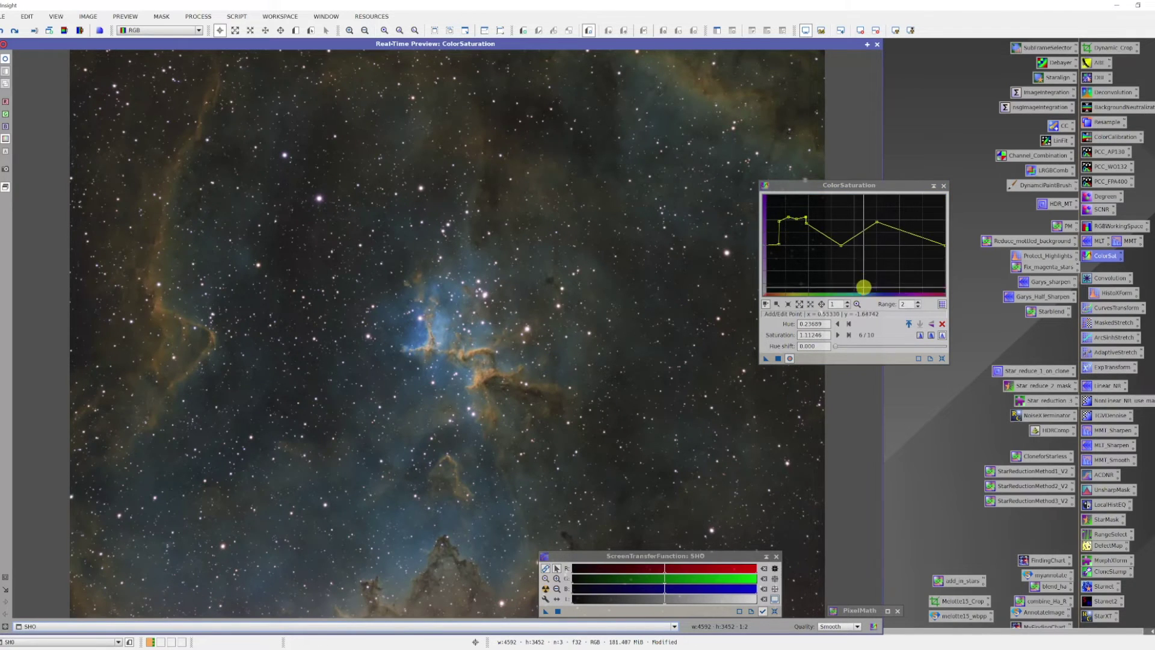
left_click_drag(858, 233, 884, 211)
left_click(854, 244)
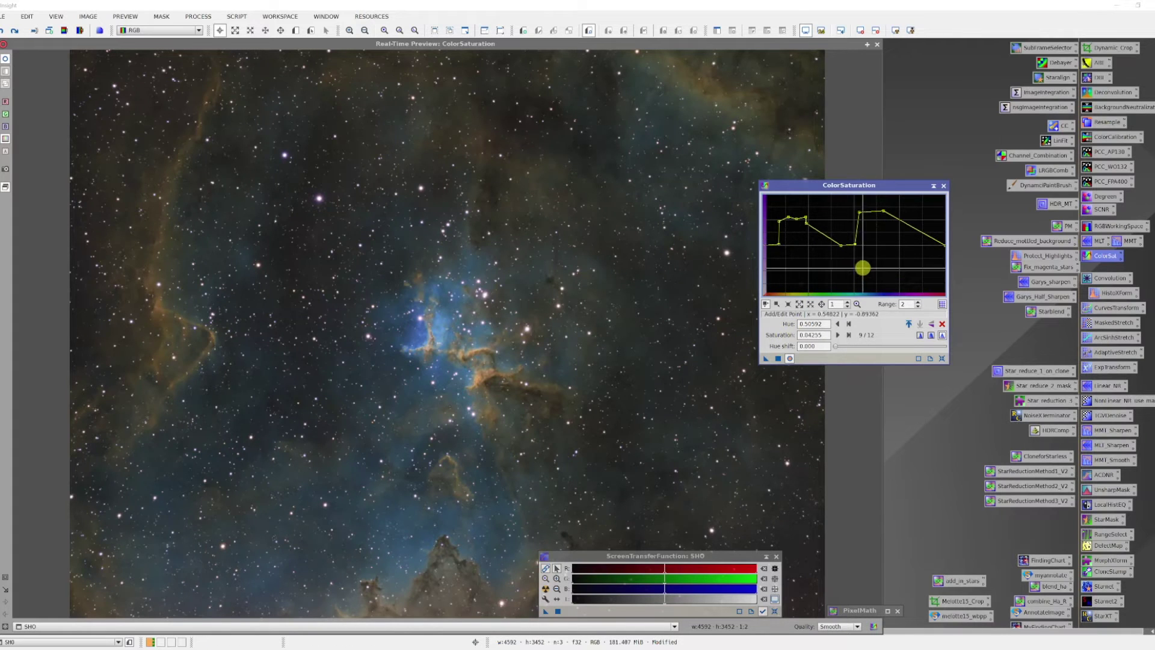
left_click_drag(902, 220, 890, 242)
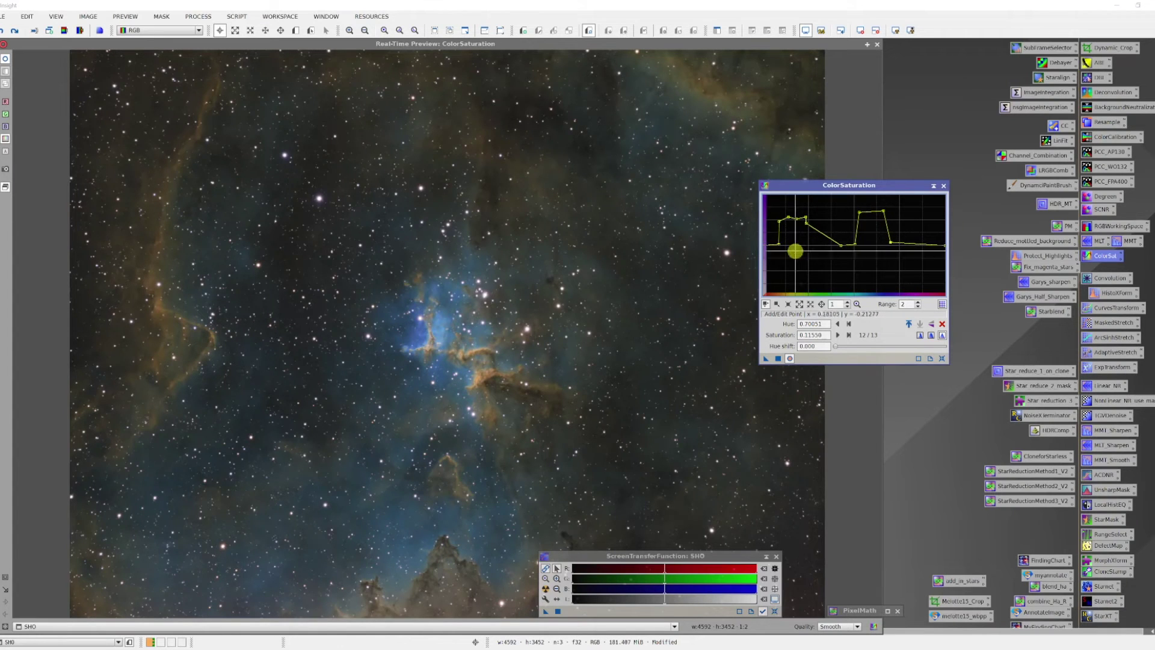
Compare the live preview with the original image and return to the adjusted view.
left_click(6, 60)
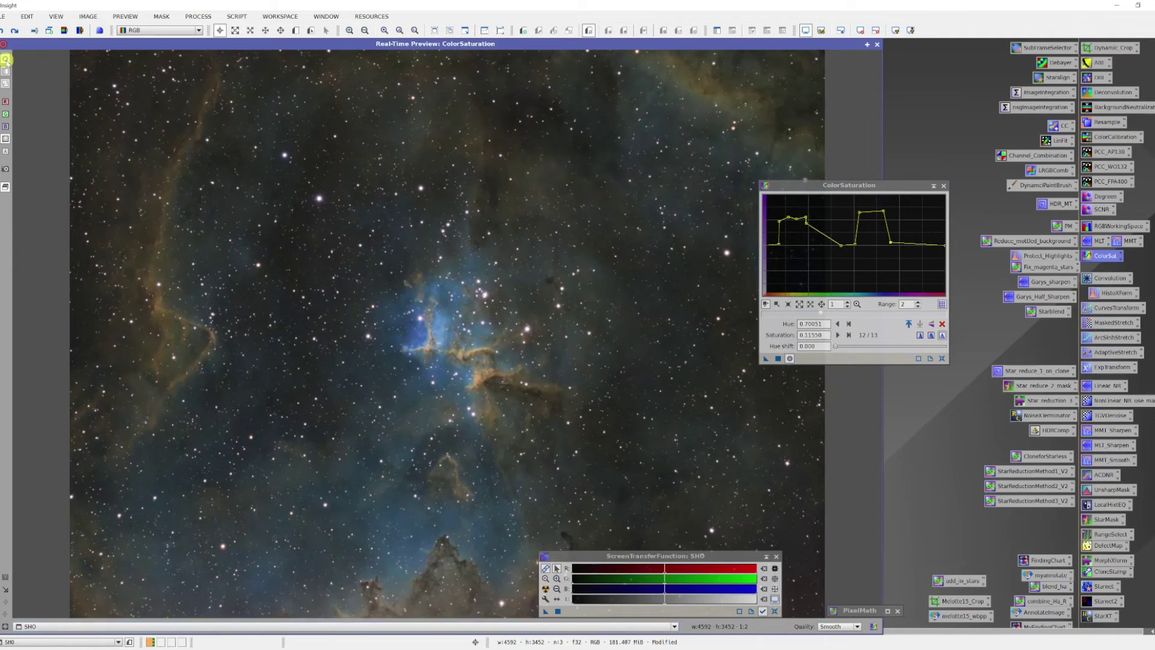
left_click(5, 60)
left_click(6, 59)
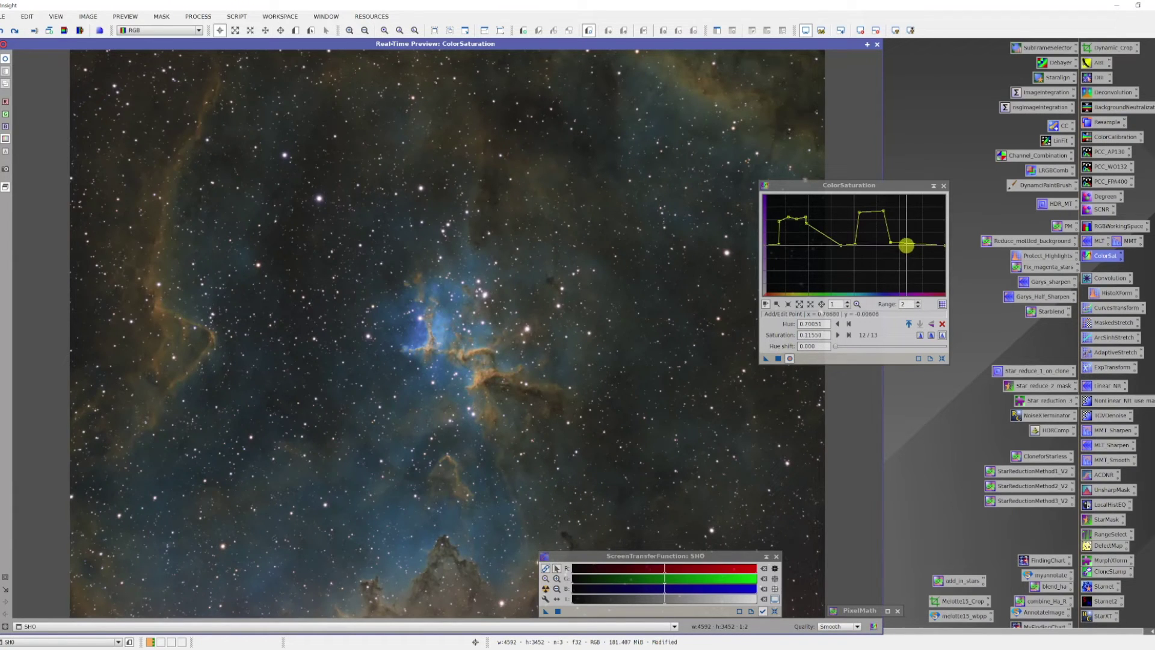
Add points at hues 0.78–0.88 and pull magenta saturation down to -1.185 at hue 0.873.
left_click(906, 245)
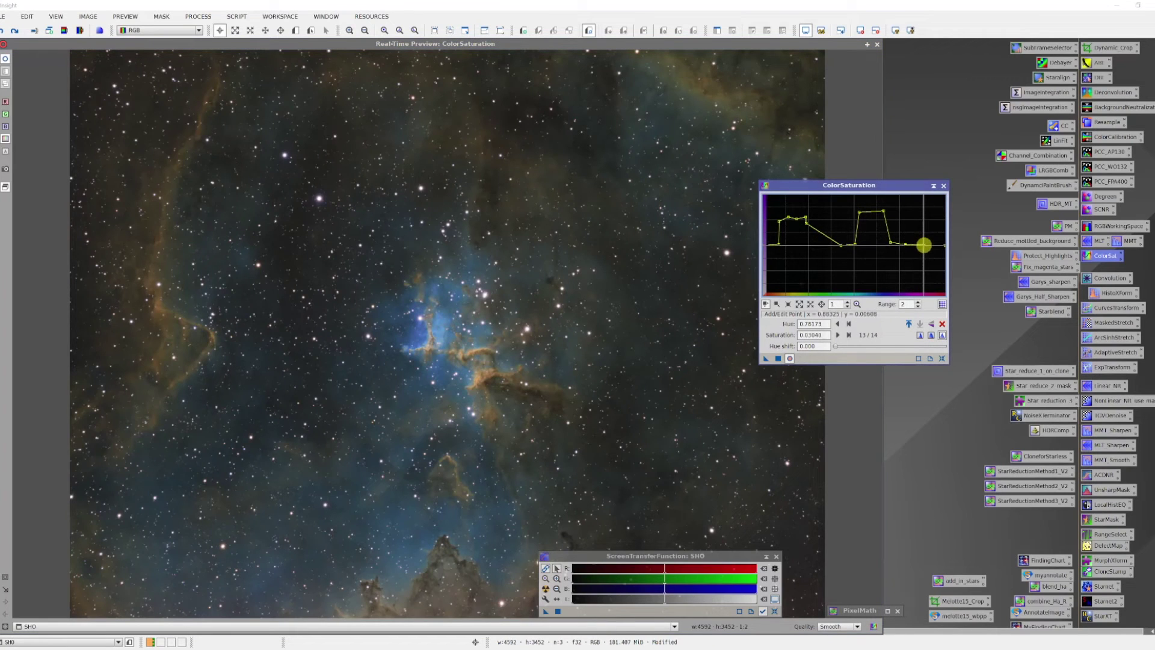
left_click(923, 244)
left_click_drag(915, 246, 922, 275)
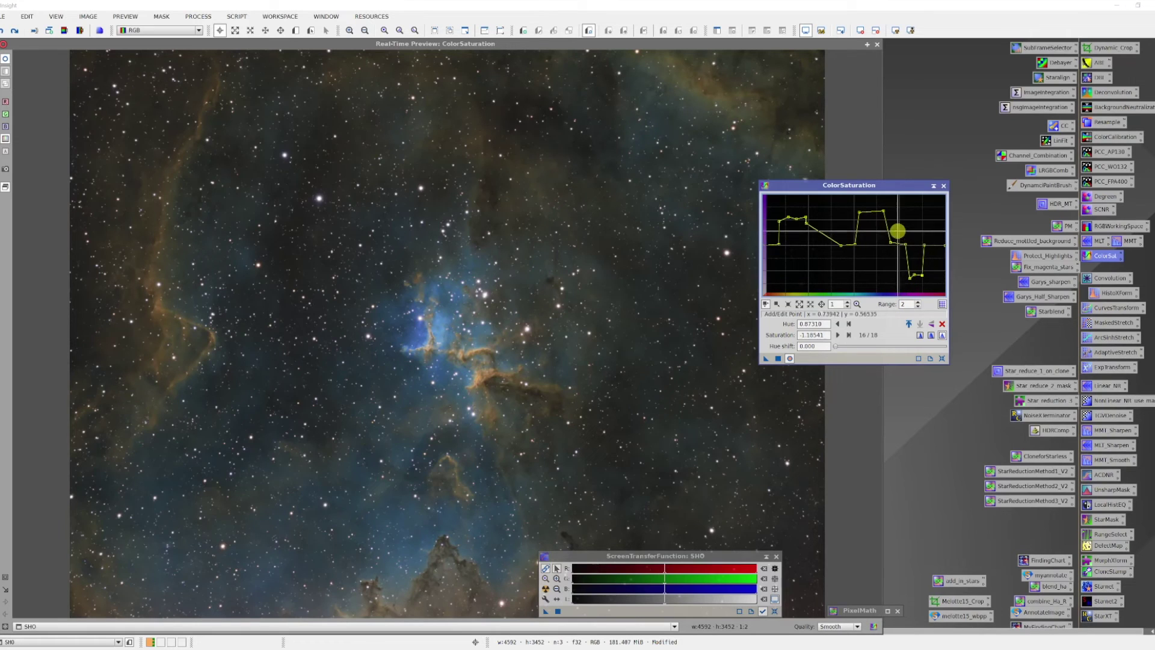
Set the curve range to 1, close the live preview, and apply the curve to the SHO image.
left_click(920, 307)
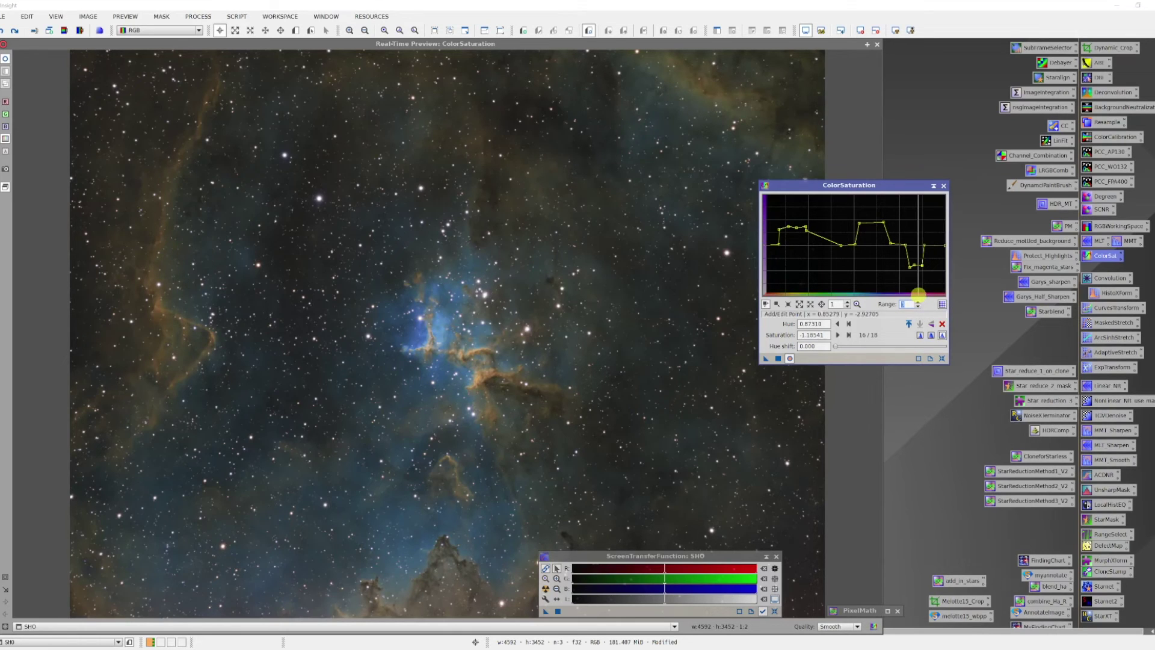
left_click_drag(865, 190, 889, 197)
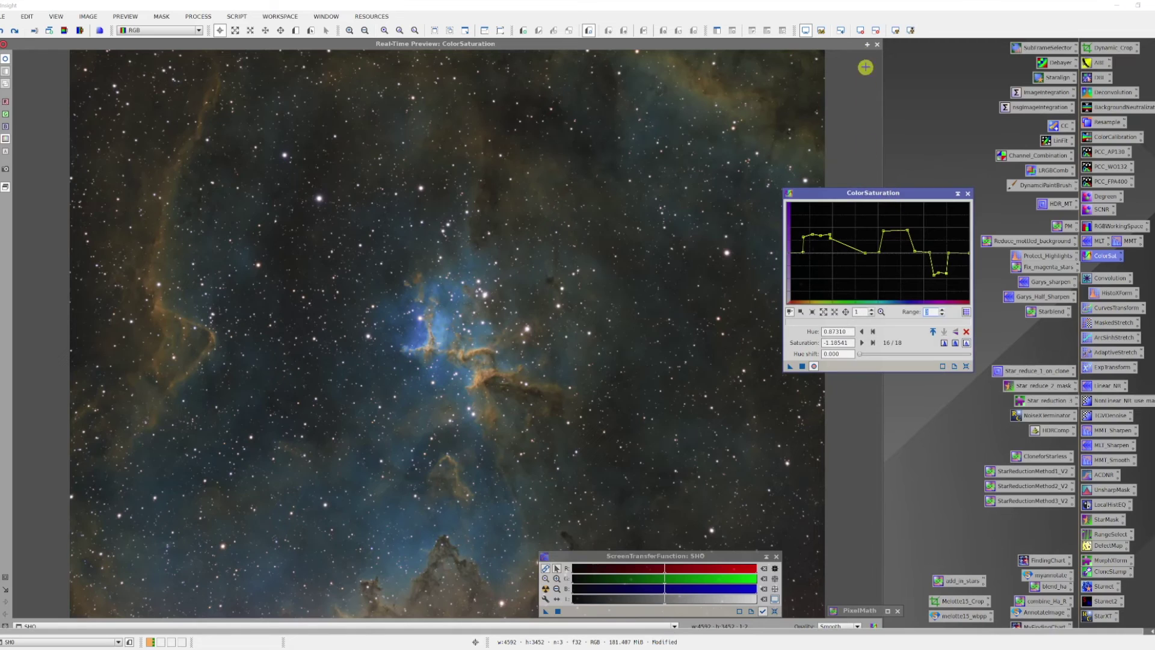
left_click(877, 44)
left_click_drag(792, 366, 530, 345)
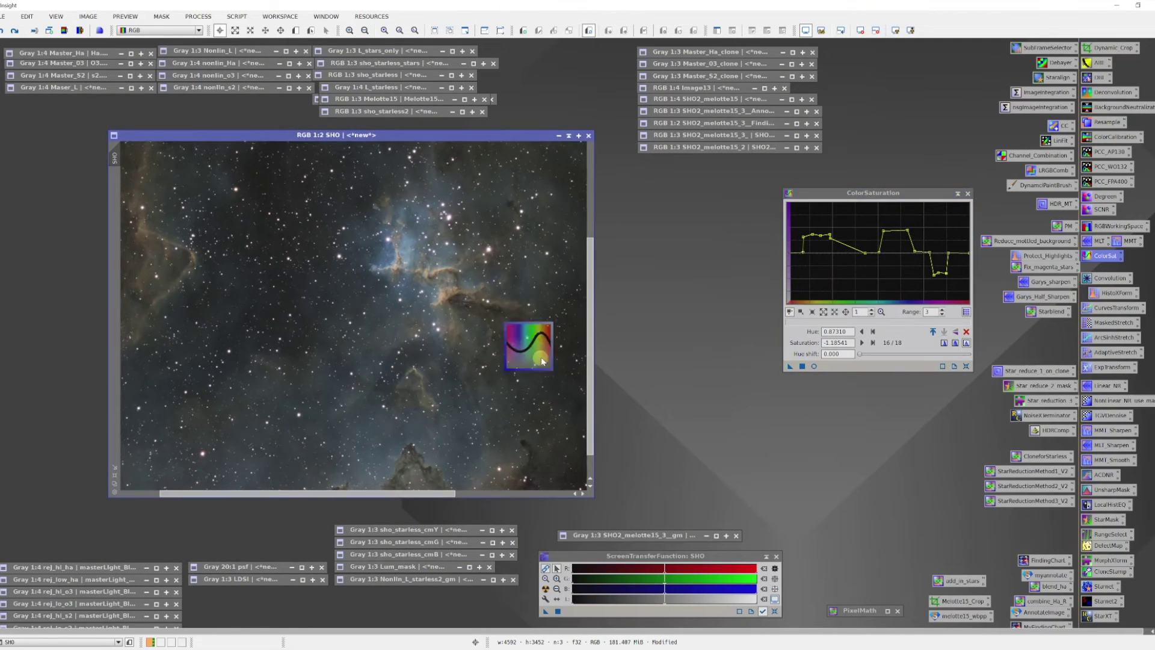